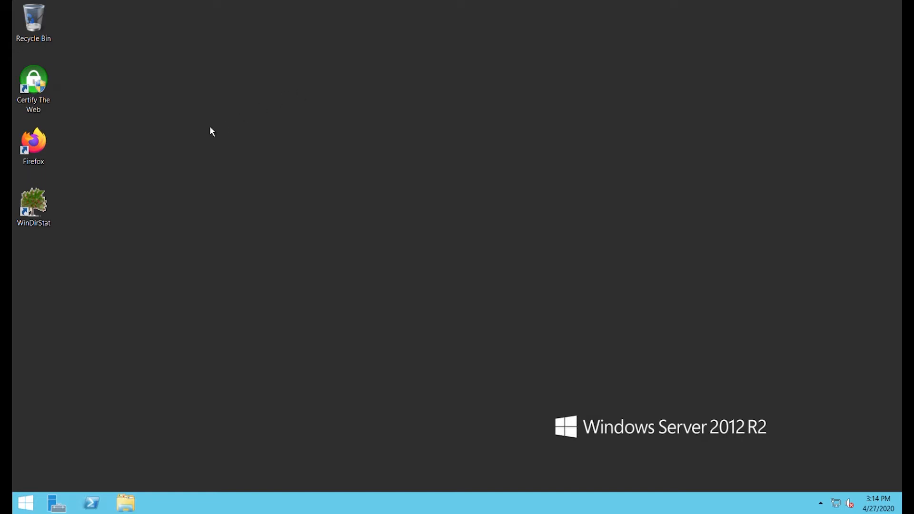
# Open the Duplicati web interface at localhost:8200 in Firefox and dismiss the backup warning.
pyautogui.doubleClick(37, 144)
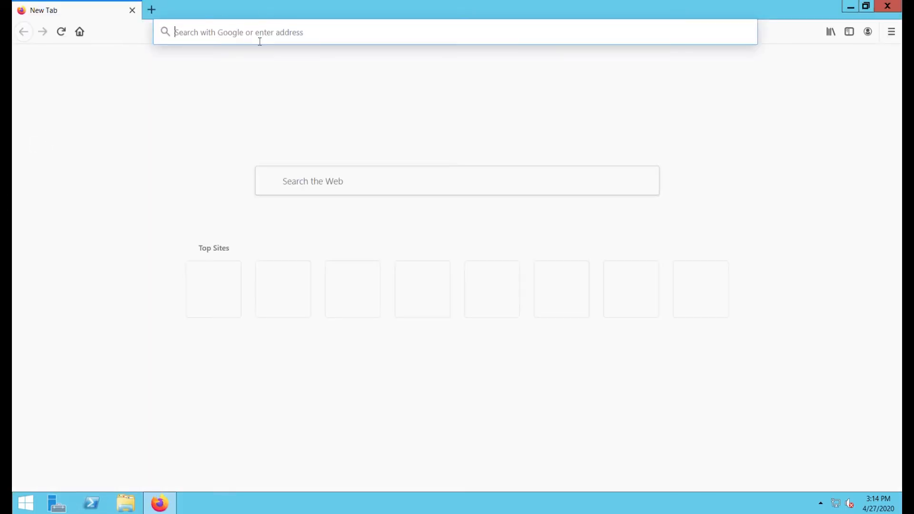
pyautogui.write('localhost:')
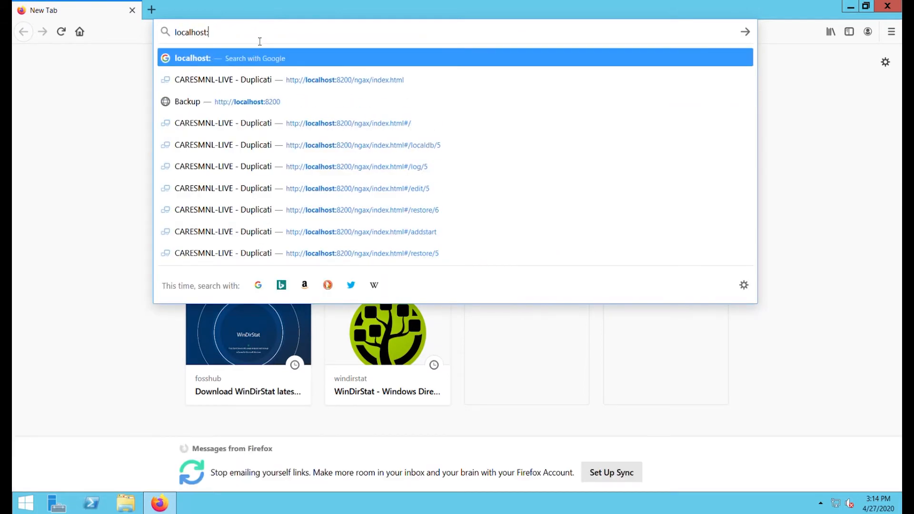
pyautogui.write('8200')
pyautogui.press('Return')
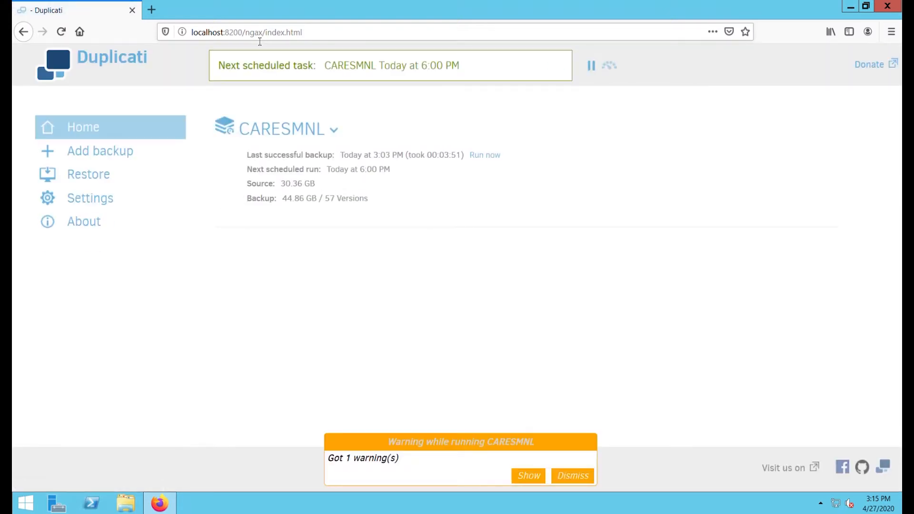
pyautogui.click(580, 482)
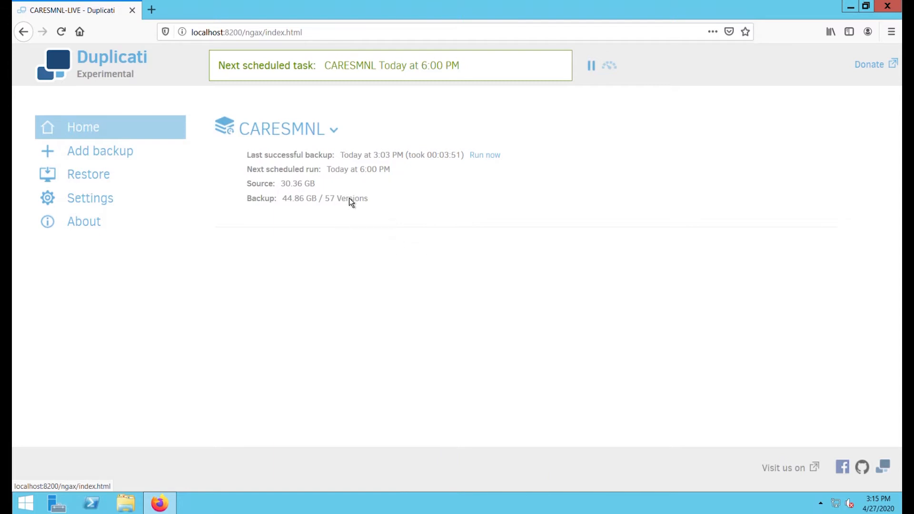
# Start a file restore from the CARESMNL backup, choosing CEUMLASERP_backup_2019_10_27_000003_2289406.weekly.bak in MSSQL\CEUMLASERP, and continue to the restore options.
pyautogui.click(344, 145)
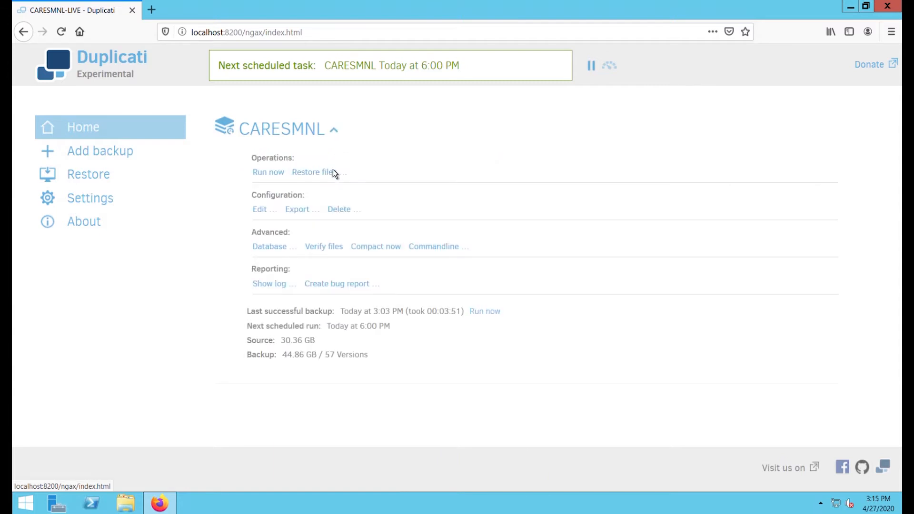
pyautogui.click(333, 182)
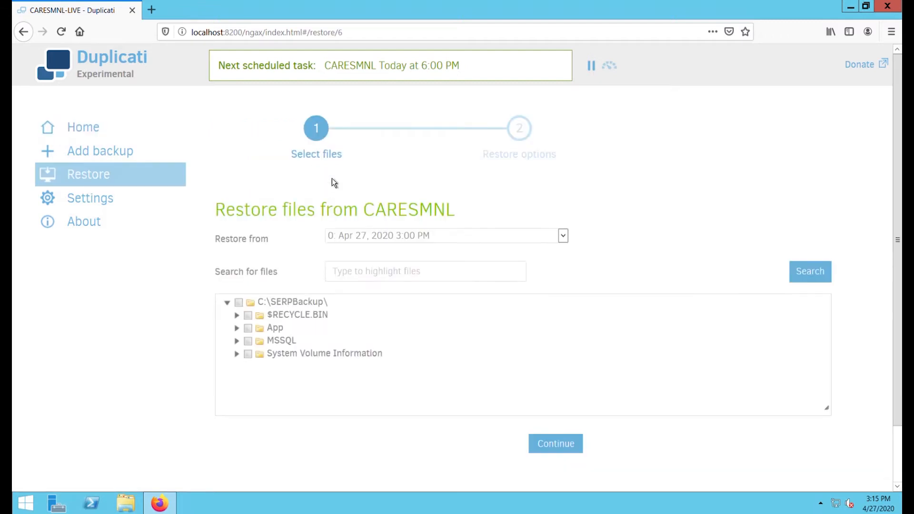
pyautogui.click(237, 342)
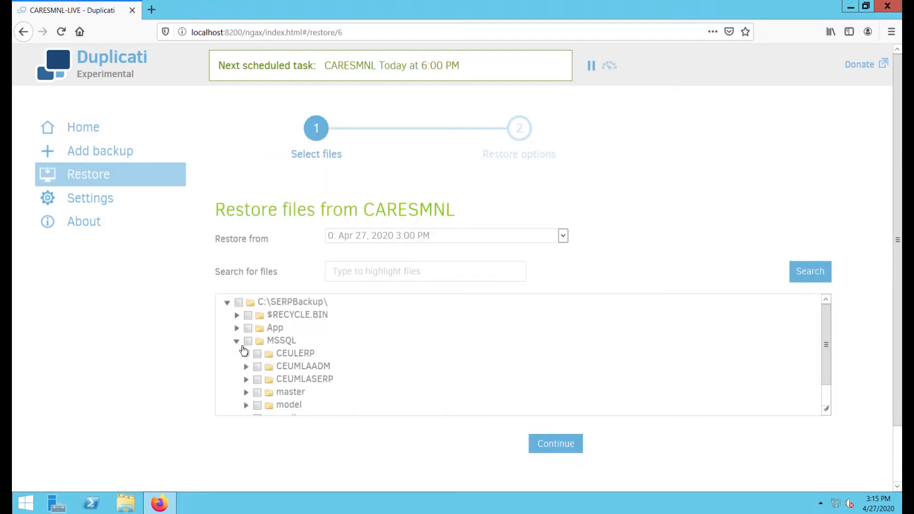
pyautogui.click(246, 379)
pyautogui.scroll(-5, 401, 373)
pyautogui.scroll(3, 401, 372)
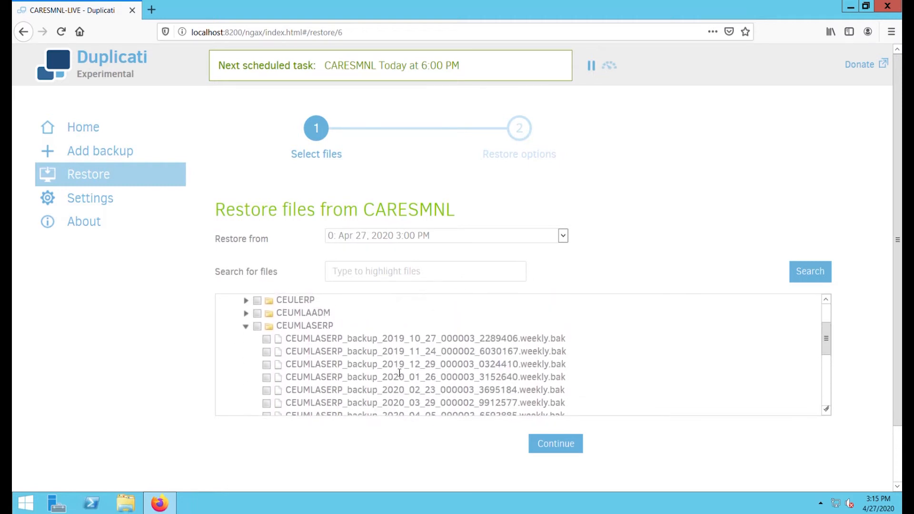
pyautogui.click(276, 344)
pyautogui.click(556, 445)
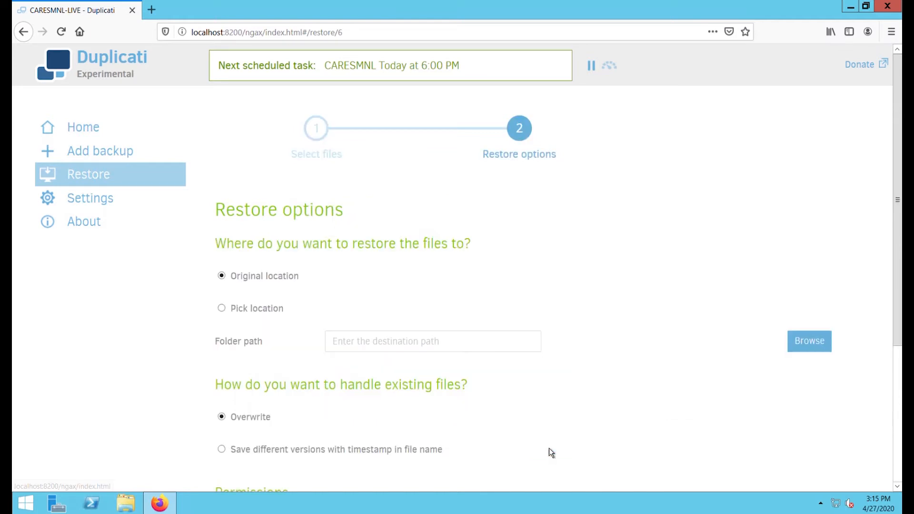
# Choose a custom restore location and browse into the computer's C: drive in the folder tree.
pyautogui.click(230, 319)
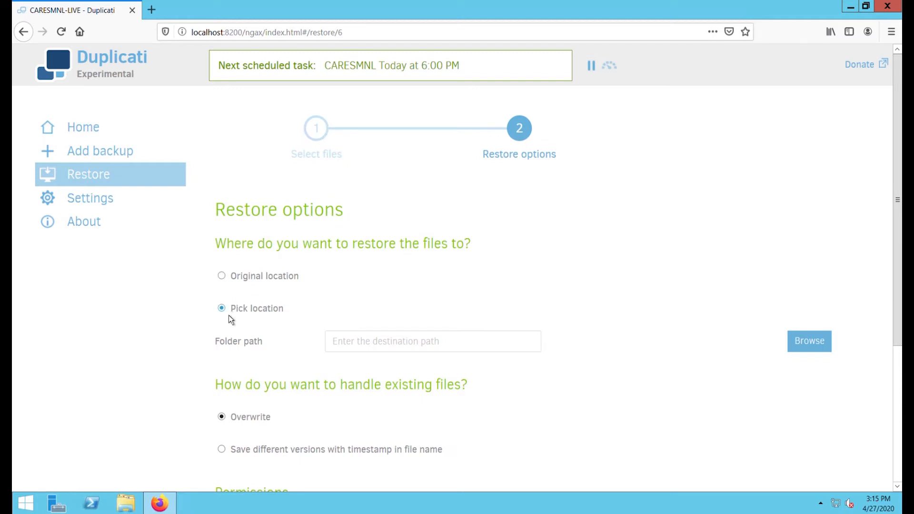
pyautogui.click(825, 342)
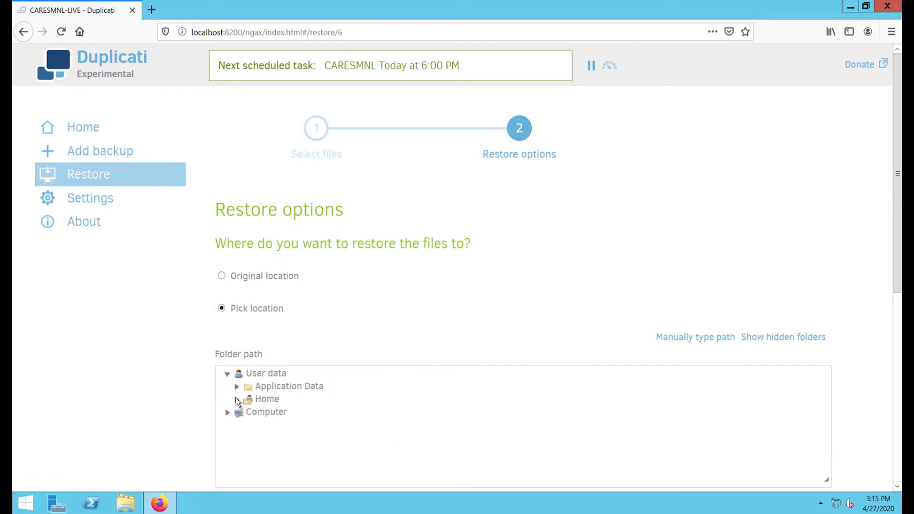
pyautogui.scroll(-3, 236, 398)
pyautogui.click(237, 271)
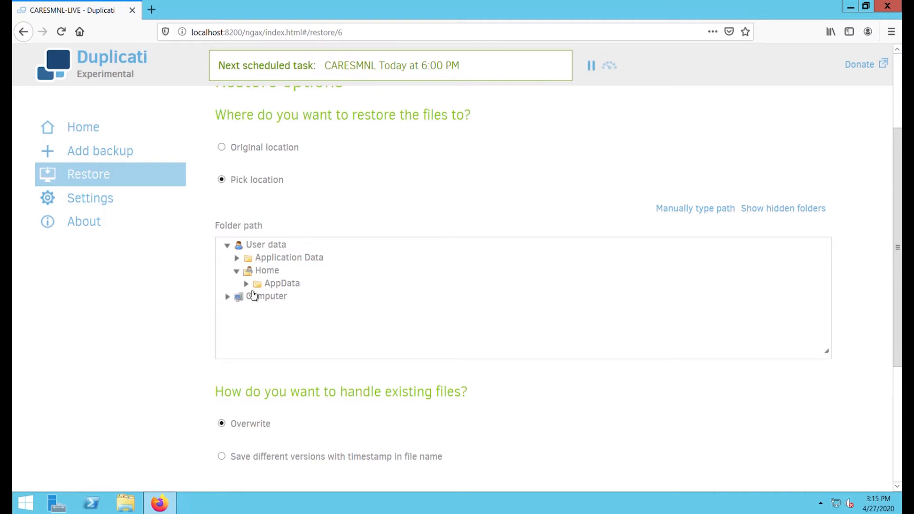
pyautogui.click(229, 246)
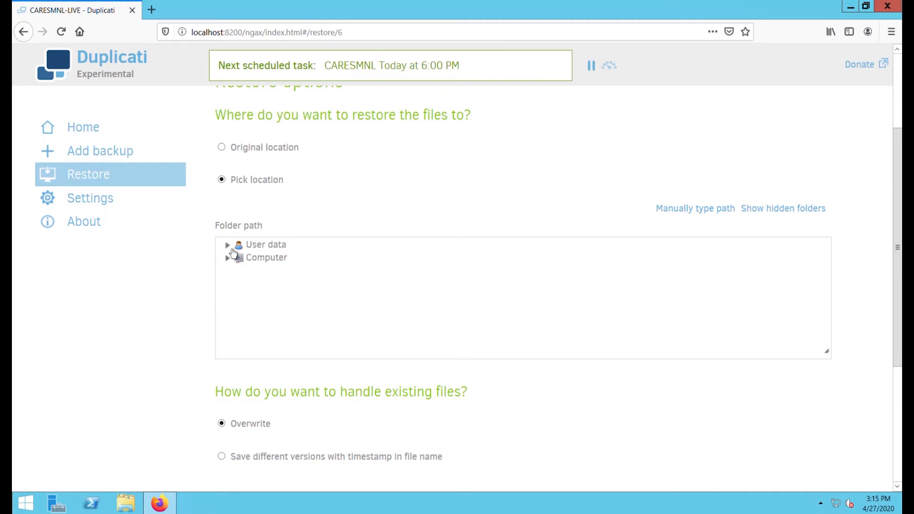
pyautogui.click(235, 266)
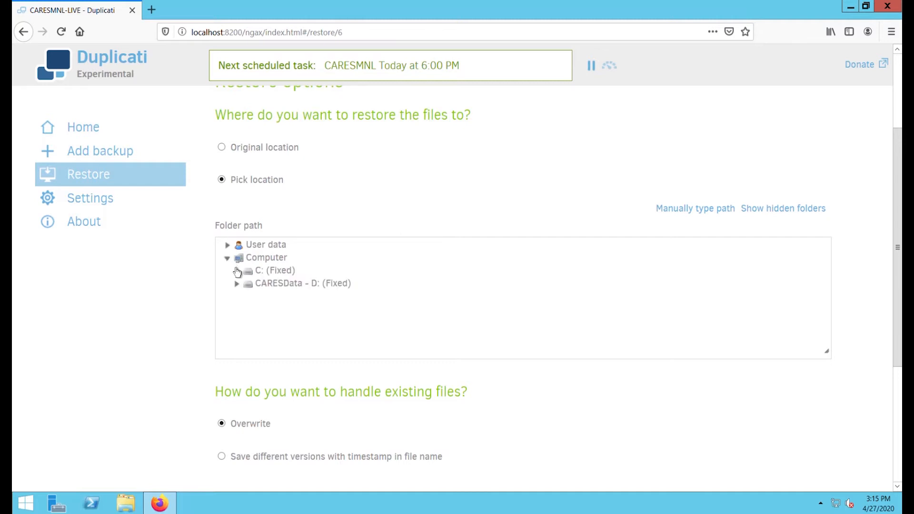
pyautogui.click(241, 274)
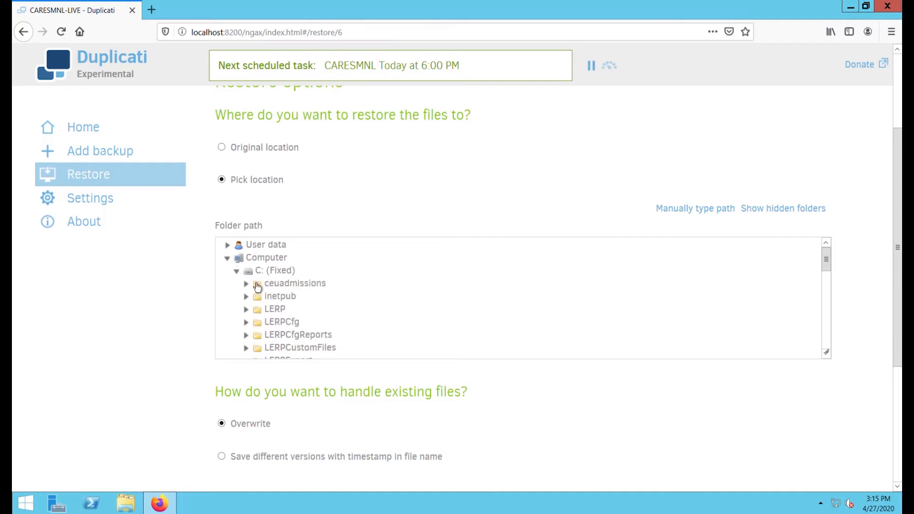
# Select the Desktop folder in the user's .MNL profile under C:\Users as the restore destination.
pyautogui.scroll(-3, 343, 320)
pyautogui.scroll(-5, 342, 320)
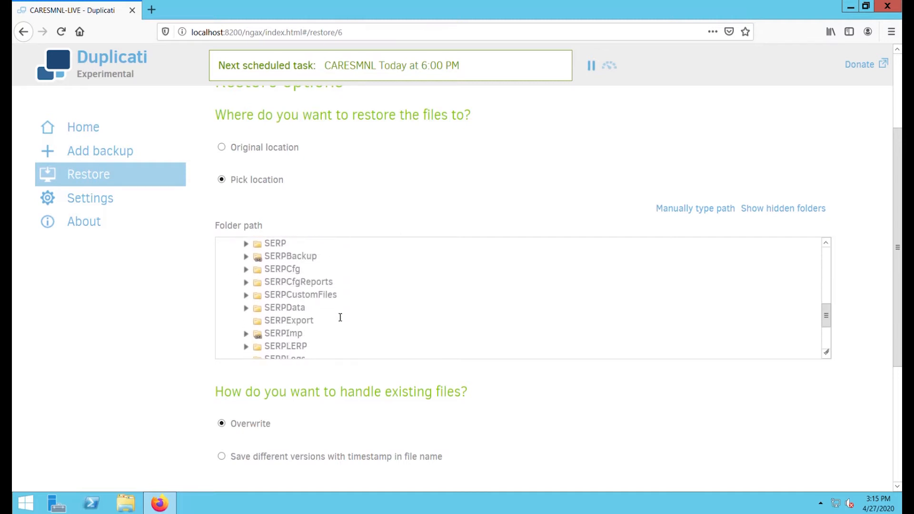
pyautogui.rightClick(342, 319)
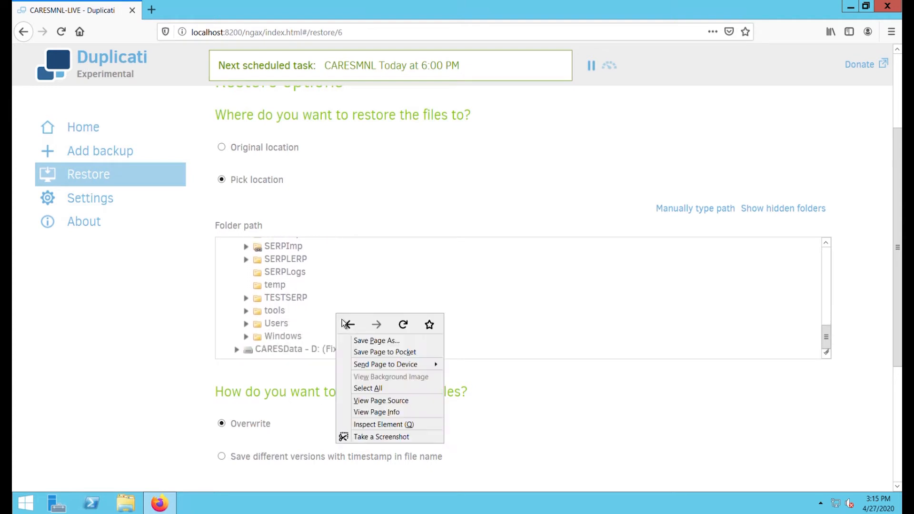
pyautogui.click(247, 325)
pyautogui.scroll(-5, 342, 336)
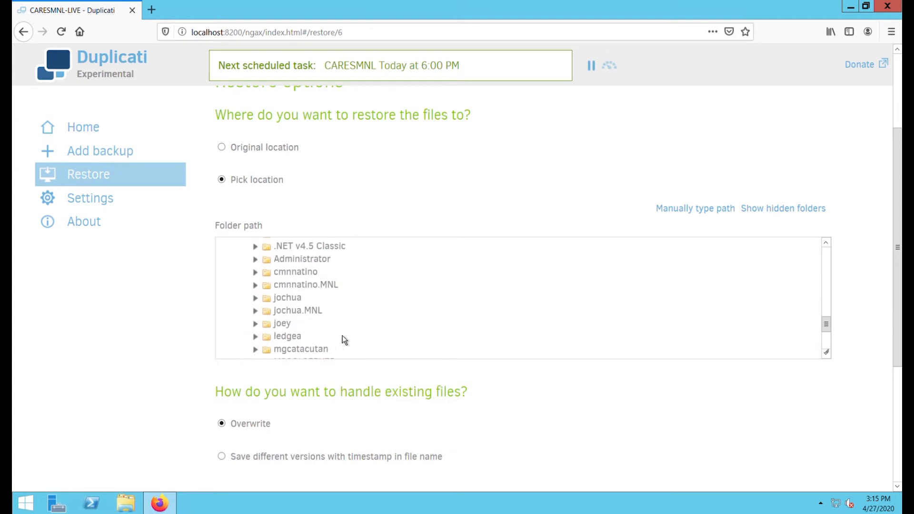
pyautogui.scroll(3, 342, 336)
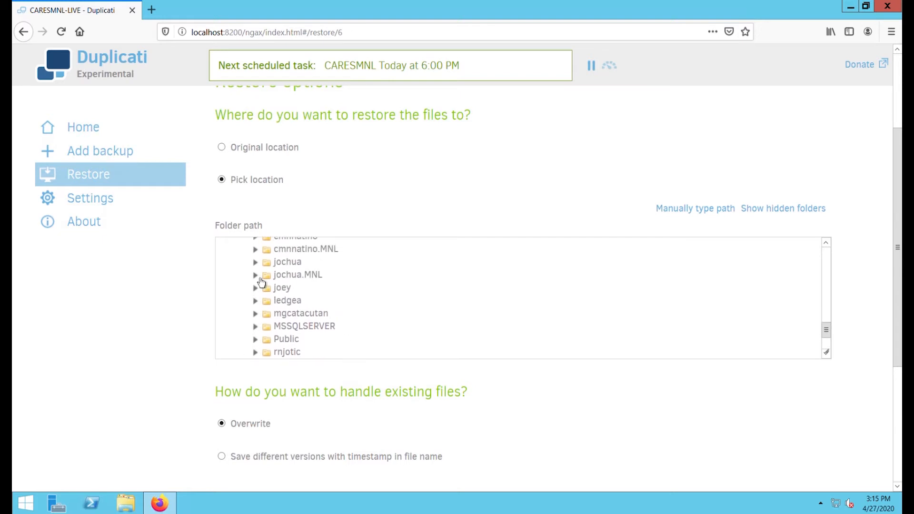
pyautogui.click(256, 275)
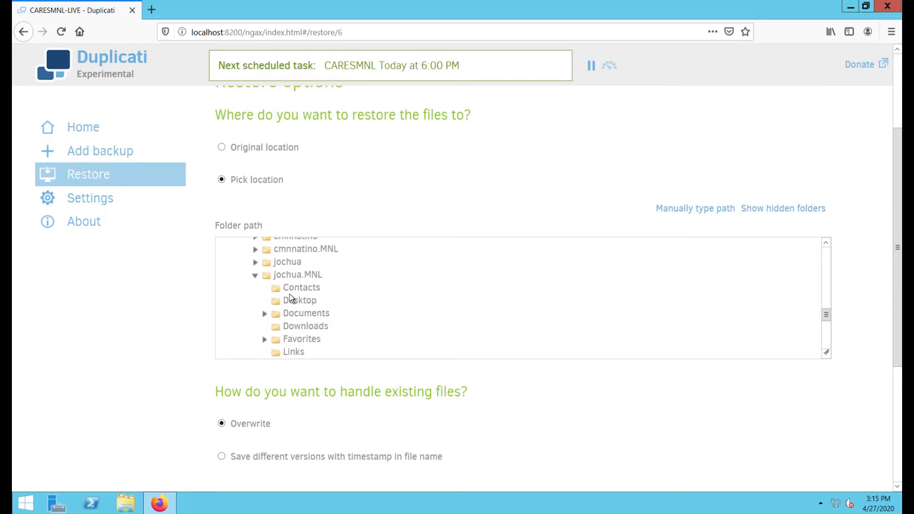
pyautogui.click(301, 307)
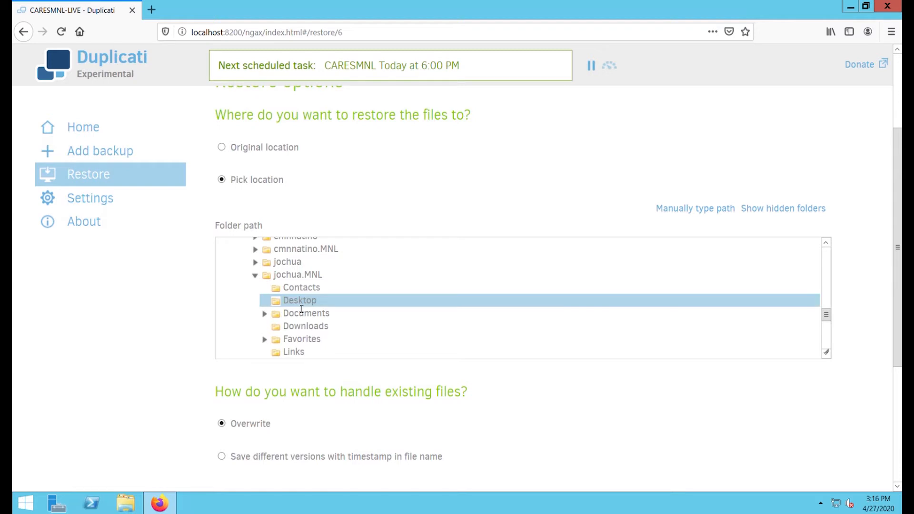
# Run the restore with existing files set to be overwritten, and close the completion page when it finishes.
pyautogui.scroll(-1, 302, 309)
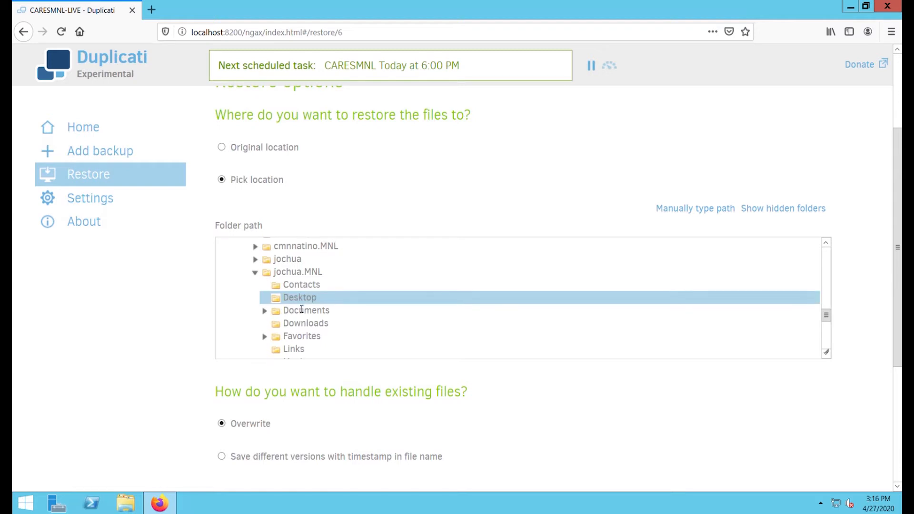
pyautogui.scroll(-4, 473, 418)
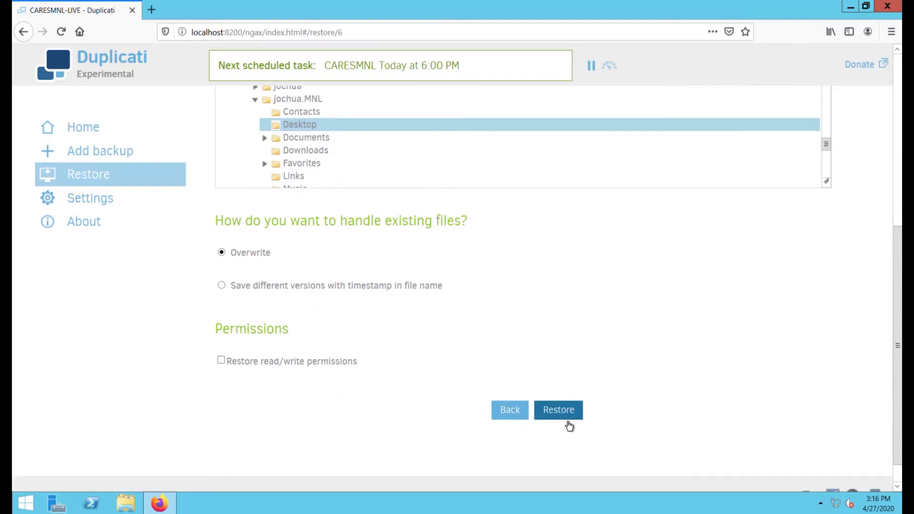
pyautogui.click(559, 418)
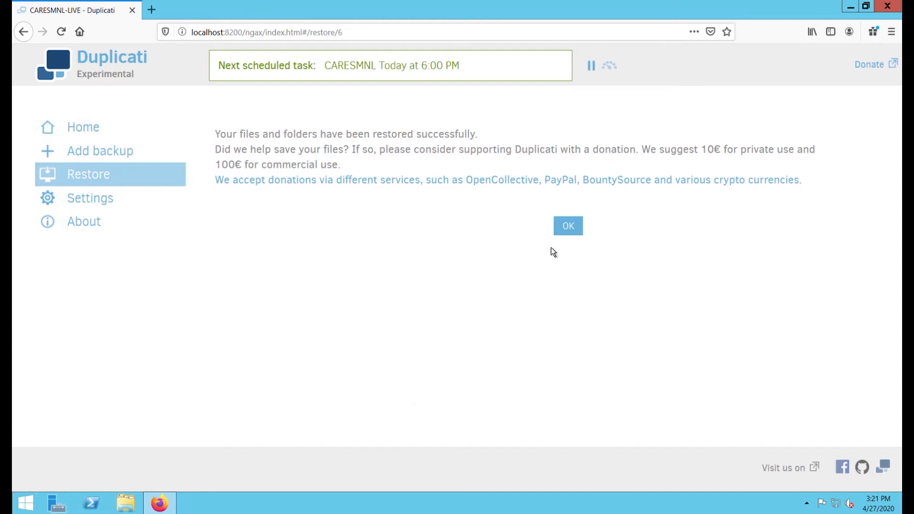
pyautogui.click(576, 237)
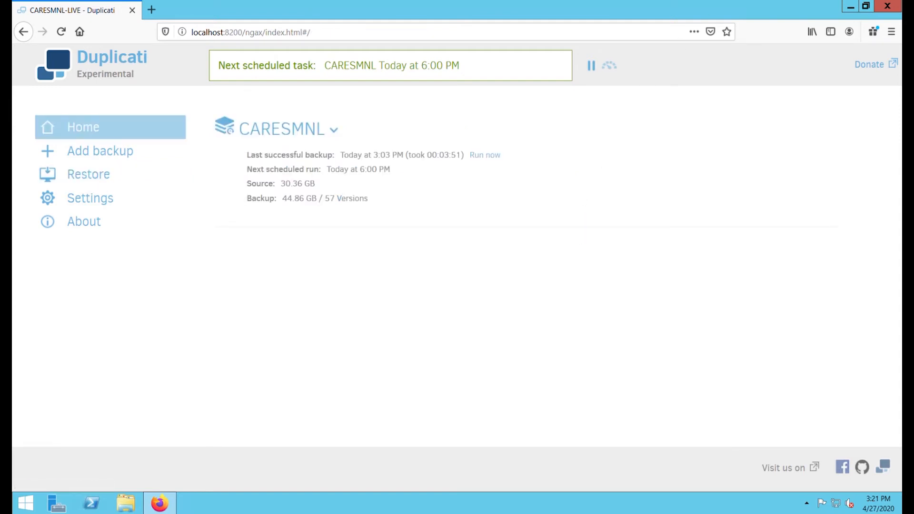
# Minimize the browser and move the restored backup file to an empty area of the desktop.
pyautogui.click(852, 7)
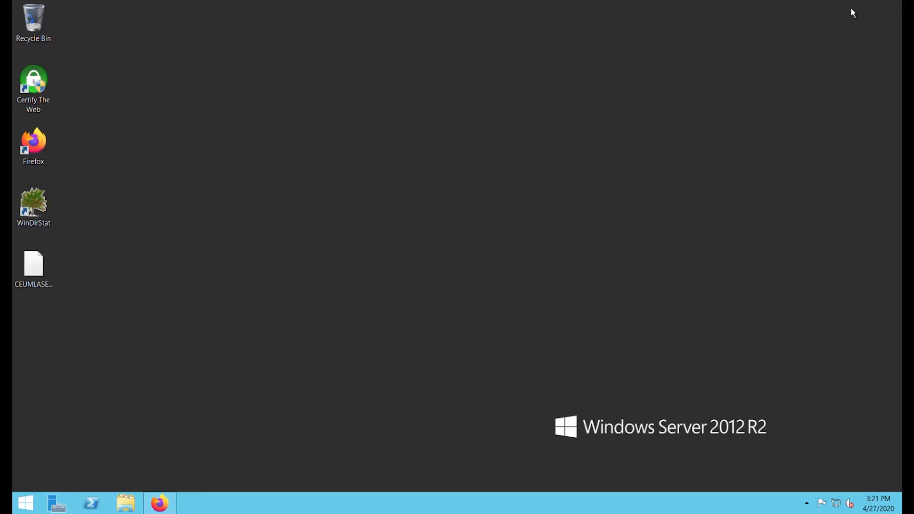
pyautogui.click(34, 283)
pyautogui.moveTo(35, 283); pyautogui.dragTo(178, 136)
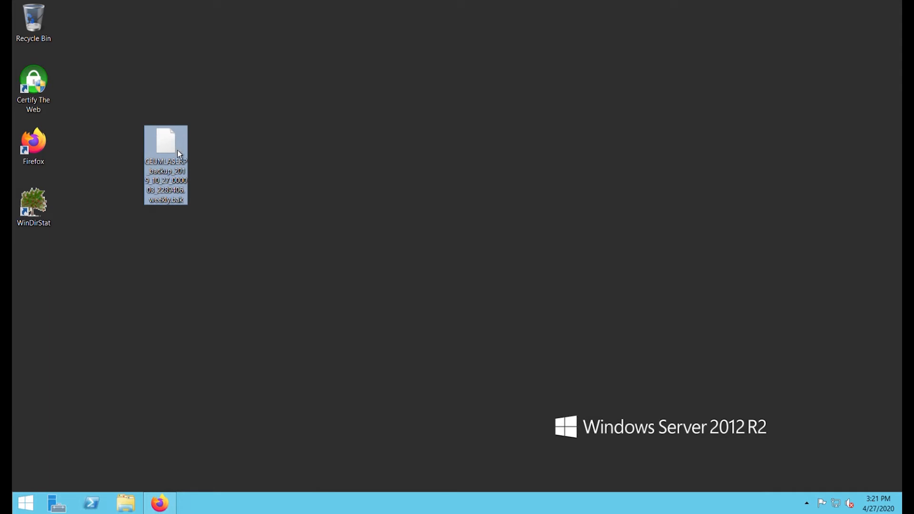
# Open the restored .bak file's properties and start editing its security permissions.
pyautogui.rightClick(180, 154)
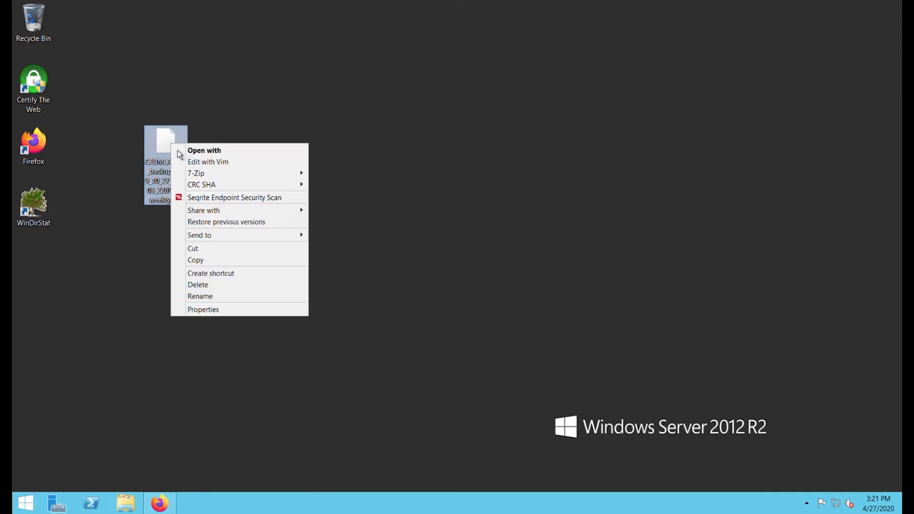
pyautogui.click(216, 315)
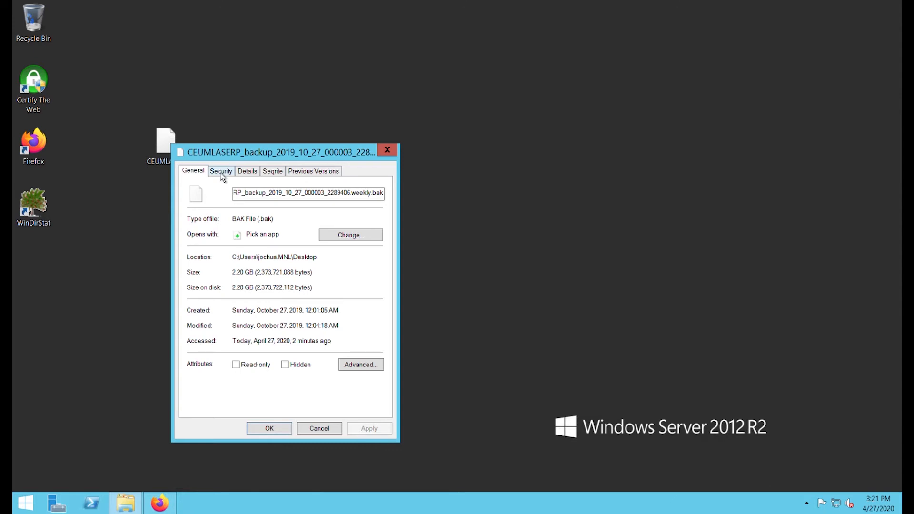
pyautogui.click(221, 172)
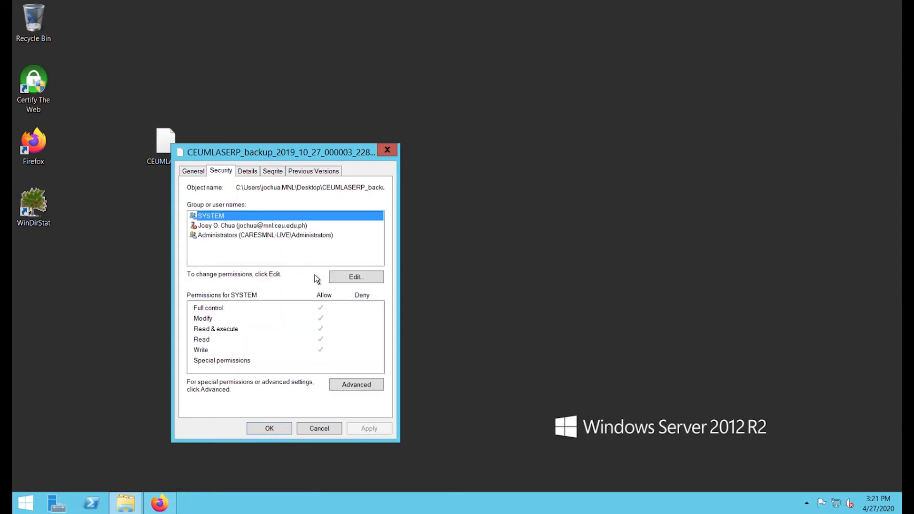
pyautogui.click(354, 277)
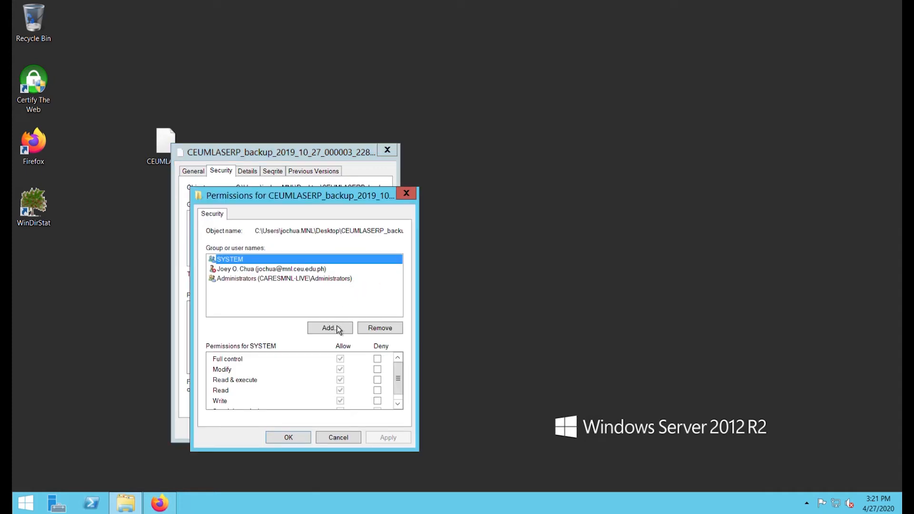
# Try to look up the account NT Service\MSSQLSERVER in the mnl.ceu.edu.ph location for the file's permissions.
pyautogui.click(335, 332)
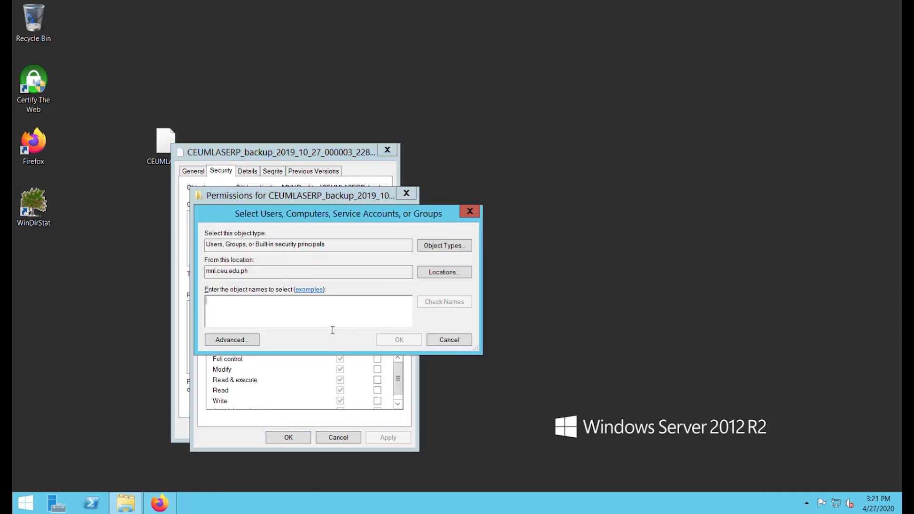
pyautogui.write('NT')
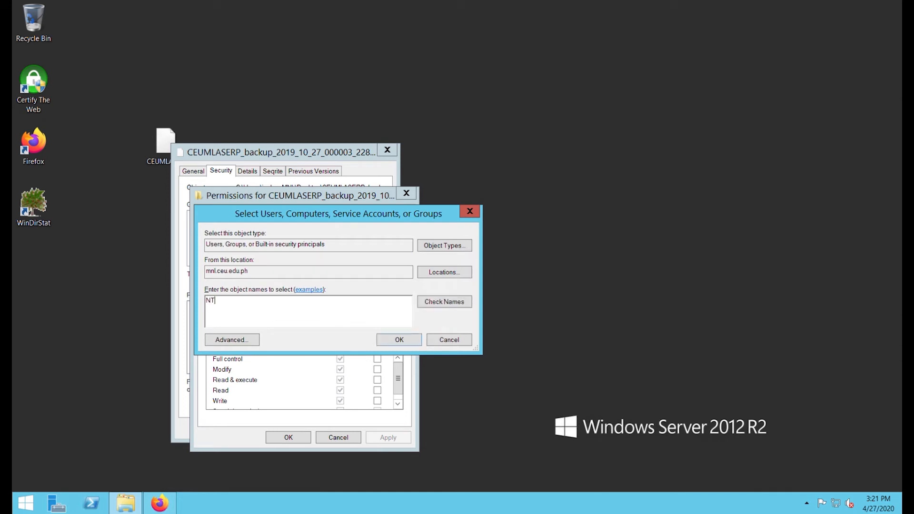
pyautogui.write(' SErvice\\MSSQL')
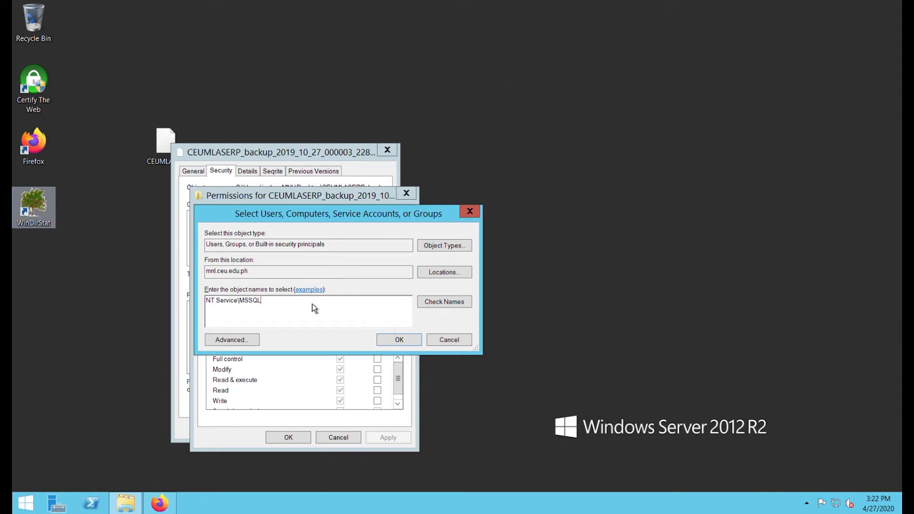
pyautogui.write('SERVER')
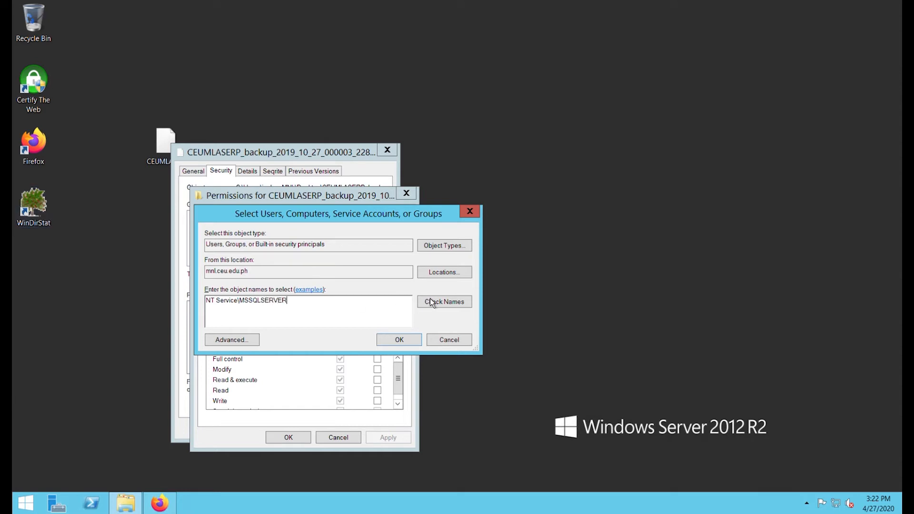
pyautogui.click(447, 306)
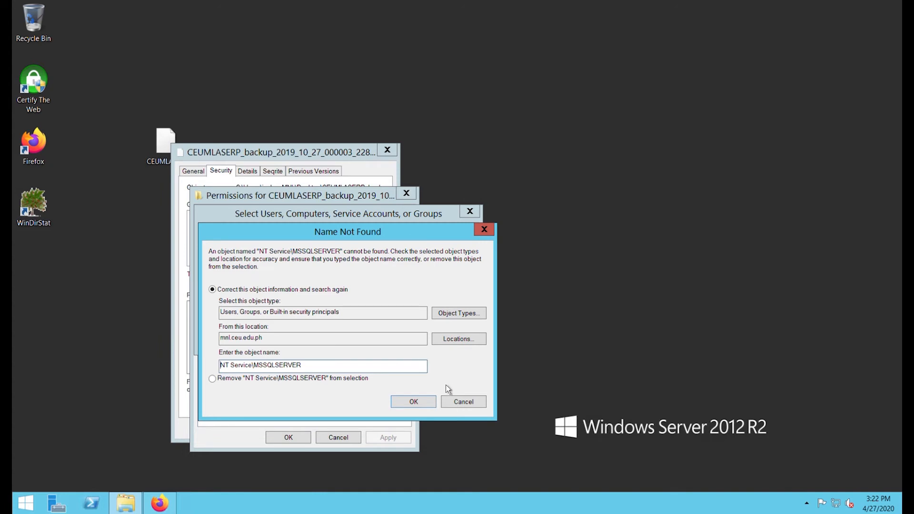
pyautogui.click(478, 406)
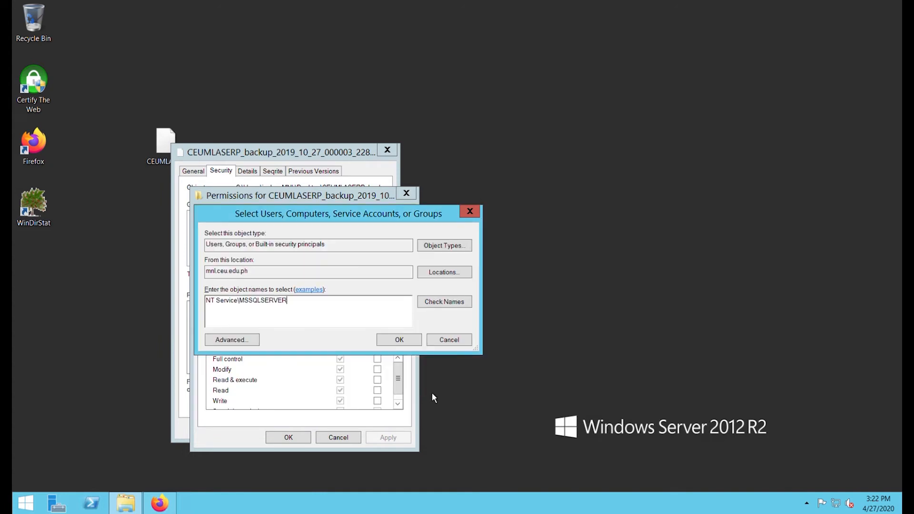
# Change the account name's prefix to capitals so the entry reads NT SERVICE\MSSQLSERVER.
pyautogui.press('alt')
pyautogui.press('BackSpace')
pyautogui.press('BackSpace')
pyautogui.press('BackSpace')
pyautogui.press('BackSpace')
pyautogui.press('BackSpace')
pyautogui.press('BackSpace')
pyautogui.write('ERVICE')
# Set the search location to the local server CARESMNL-LIVE and check the entered account name.
pyautogui.click(450, 280)
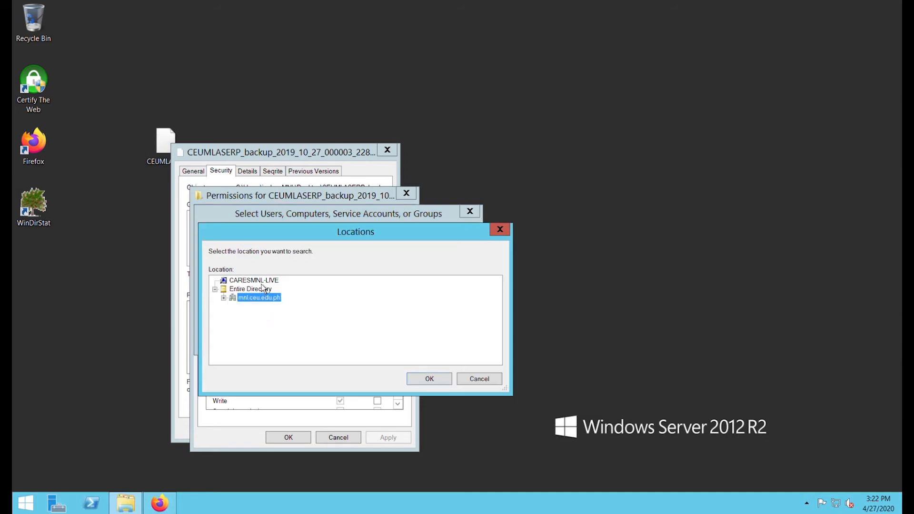
pyautogui.click(260, 281)
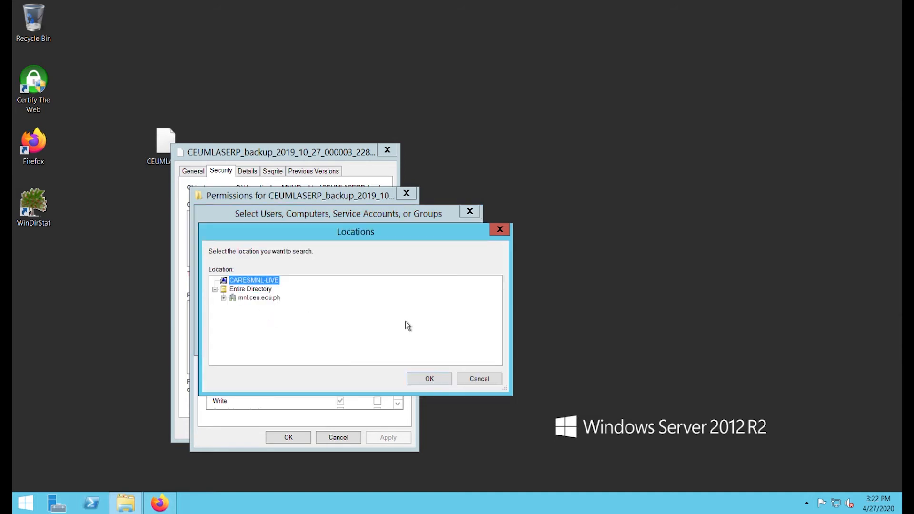
pyautogui.click(437, 380)
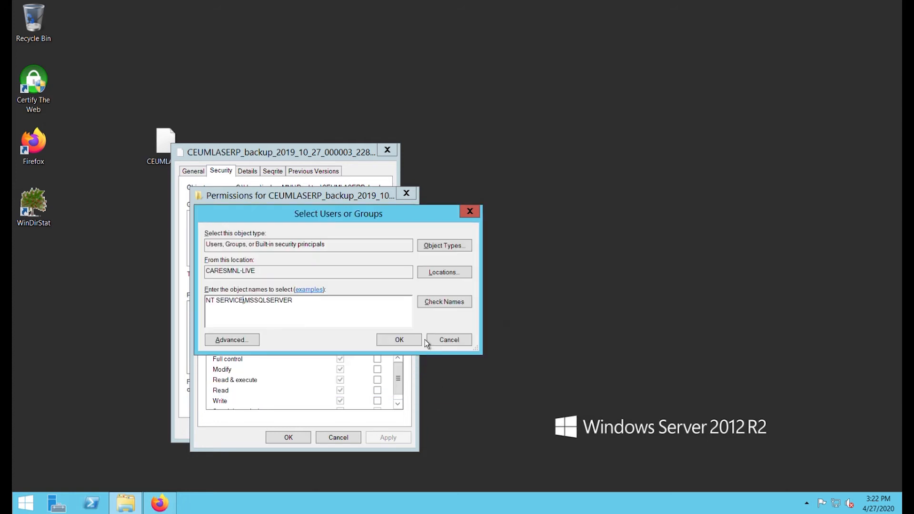
pyautogui.click(445, 307)
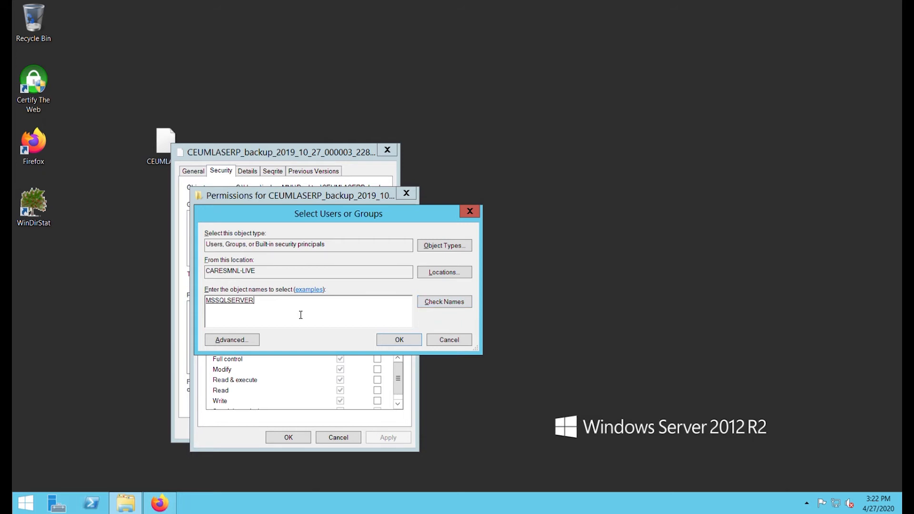
# Add MSSQLSERVER to the backup file's permissions with the default rights, and close the file's properties.
pyautogui.click(404, 345)
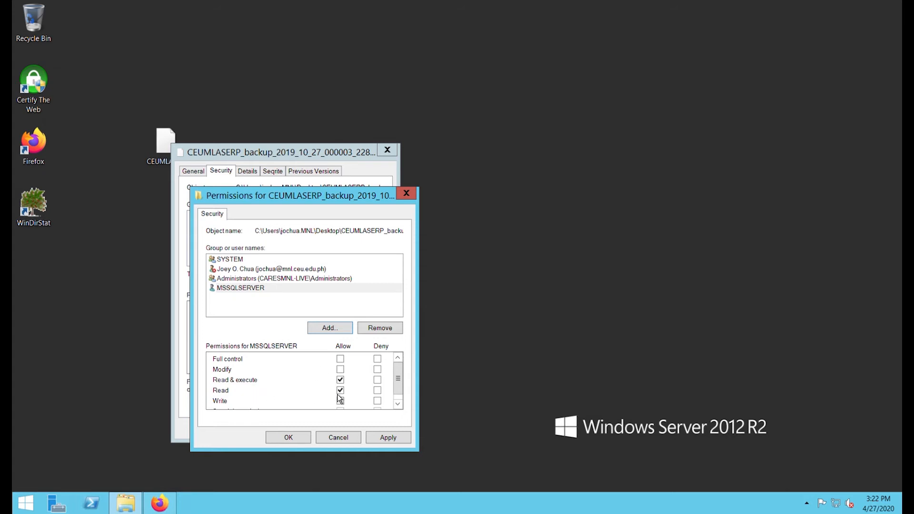
pyautogui.click(296, 443)
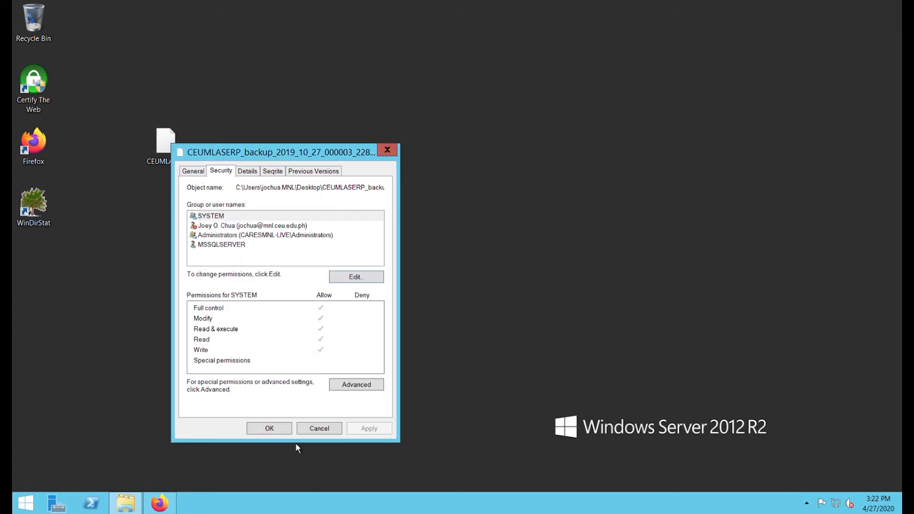
pyautogui.click(271, 432)
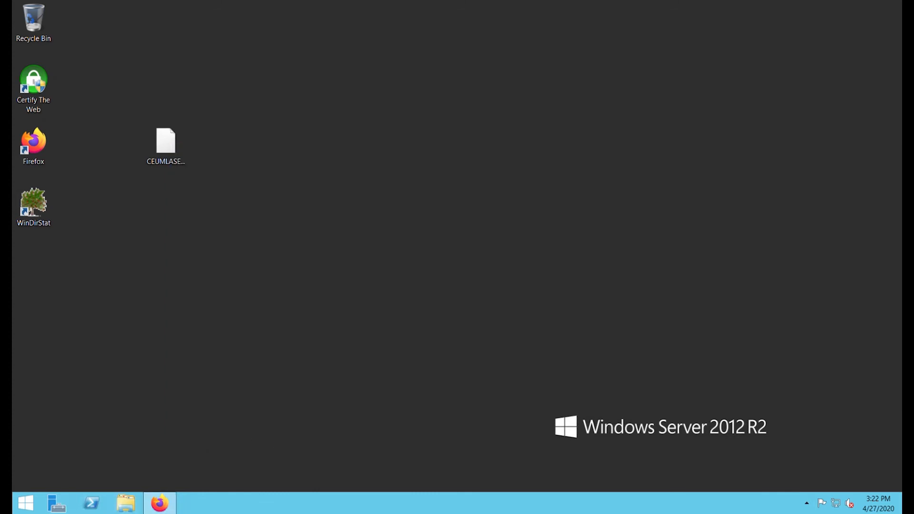
# Open Windows PowerShell, enlarge its window and start a sqlcmd session.
pyautogui.click(92, 504)
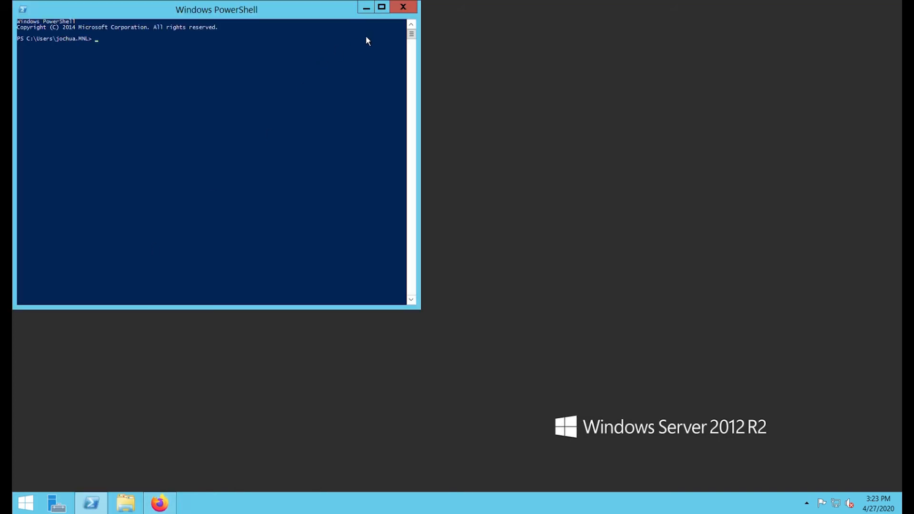
pyautogui.click(388, 15)
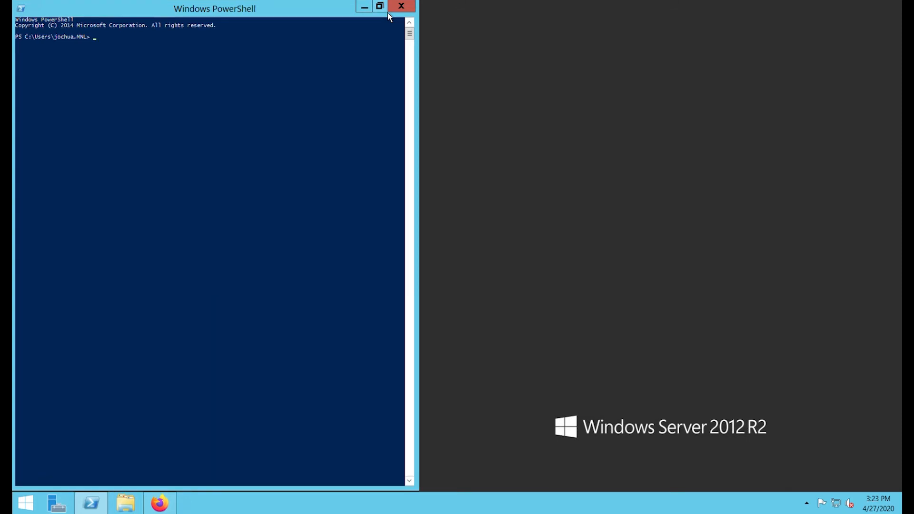
pyautogui.write('sqlcmd')
pyautogui.press('Return')
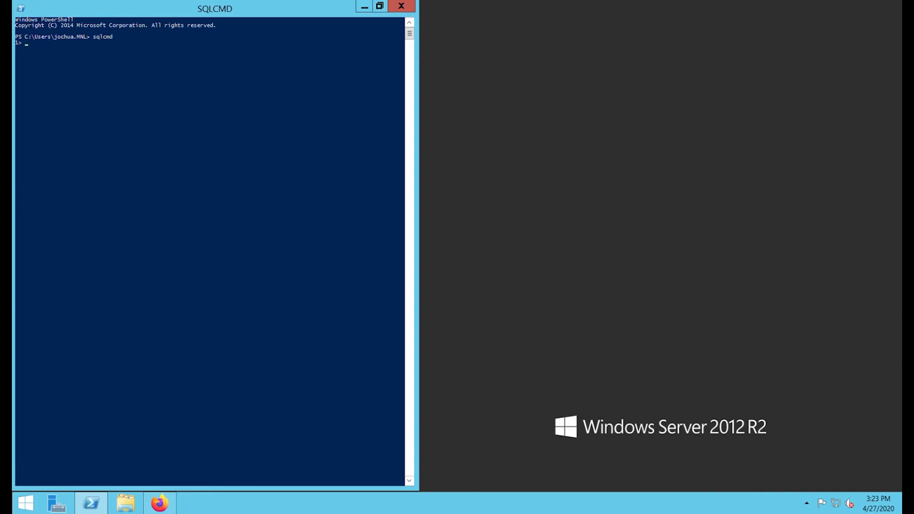
# Begin the SQL statement RESTORE VERIFY ONLY FROM DISK=" without executing it.
pyautogui.click(197, 136)
pyautogui.write('RESTORE VERIFY ONY')
pyautogui.press('BackSpace')
pyautogui.write('LY RO')
pyautogui.write('ROM')
pyautogui.write(' DISK="')
# Check the Desktop and user profile folders in File Explorer, and close its window.
pyautogui.click(127, 504)
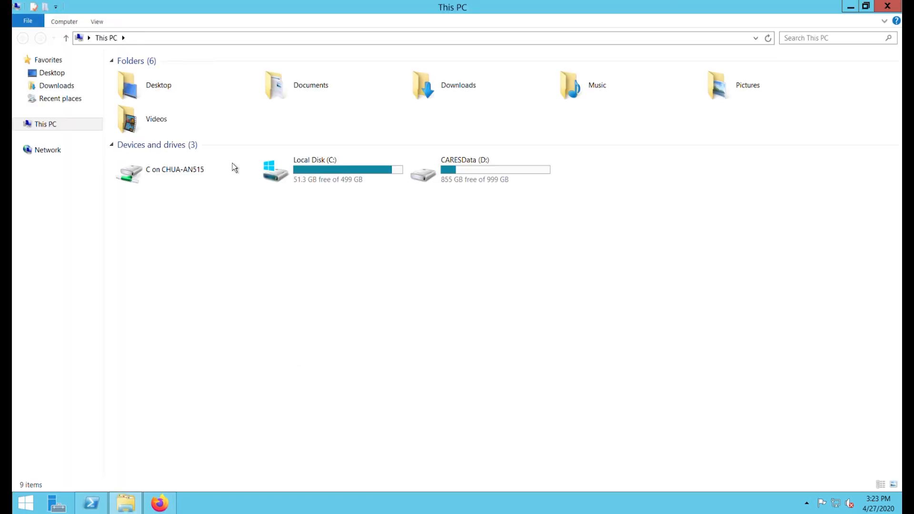
pyautogui.click(67, 77)
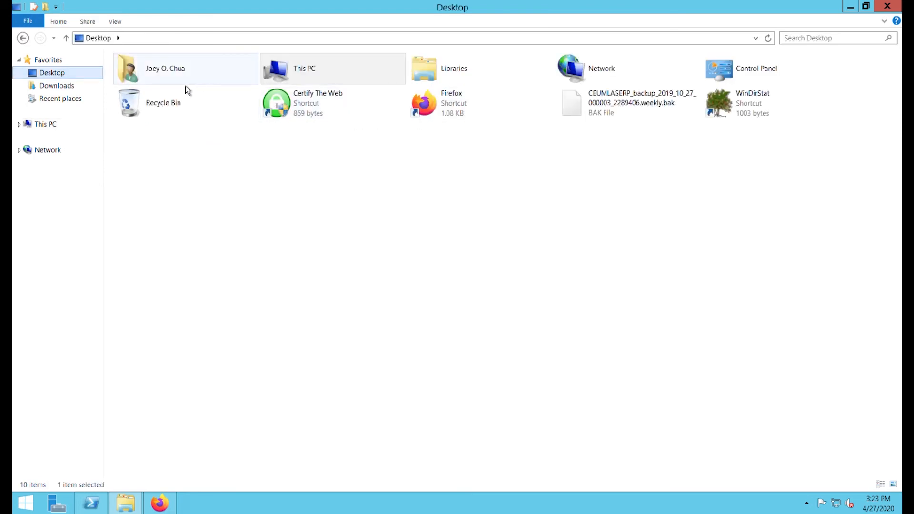
pyautogui.doubleClick(184, 81)
pyautogui.click(888, 6)
# Extend the statement with the Desktop path of the user's .MNL profile under C:\Users, and move the window clear of the desktop icons.
pyautogui.write('C:\\Us')
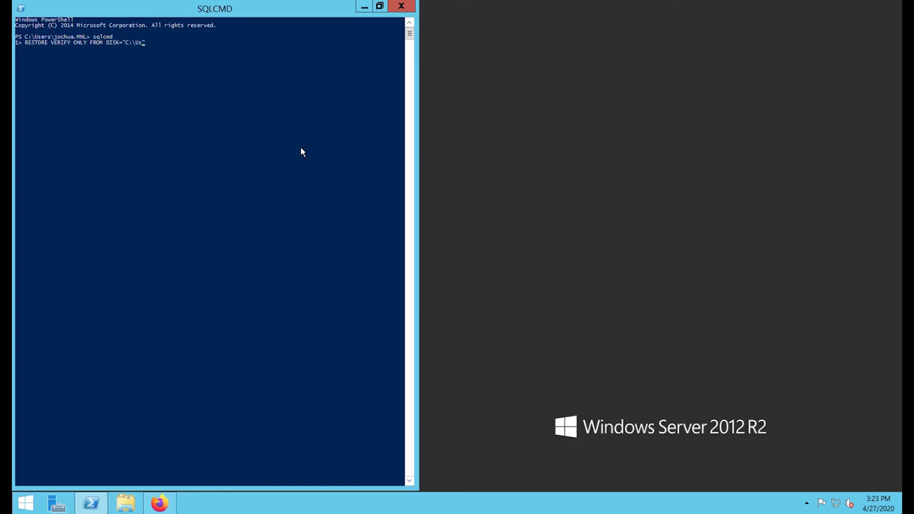
pyautogui.write('ers\\JOCHUA.MNNL')
pyautogui.press('Right')
pyautogui.write('Desktop')
pyautogui.moveTo(279, 16); pyautogui.dragTo(295, 62)
pyautogui.write('CEU')
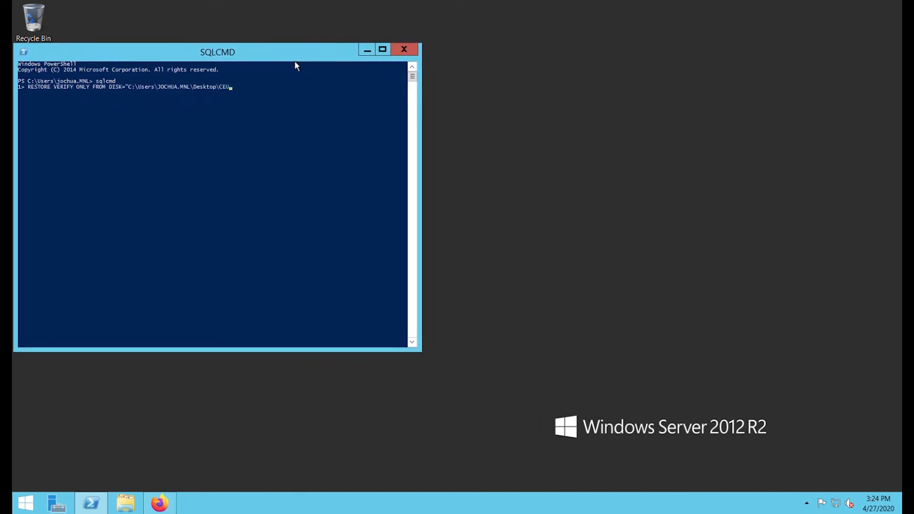
pyautogui.press('BackSpace')
pyautogui.press('BackSpace')
pyautogui.moveTo(295, 61); pyautogui.dragTo(521, 67)
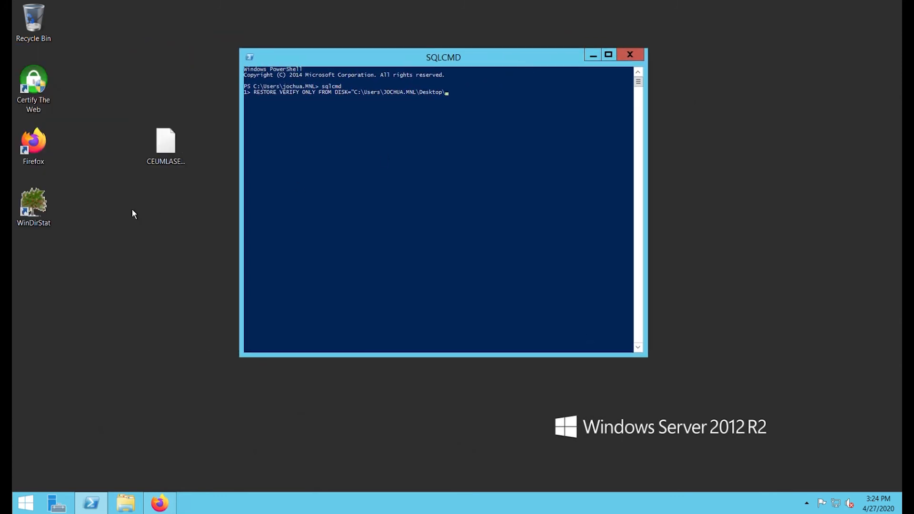
# Copy the backup's file name from the desktop into the statement, finish it with .bak" and execute it with GO.
pyautogui.click(184, 164)
pyautogui.press('F2')
pyautogui.press('cmd+c')
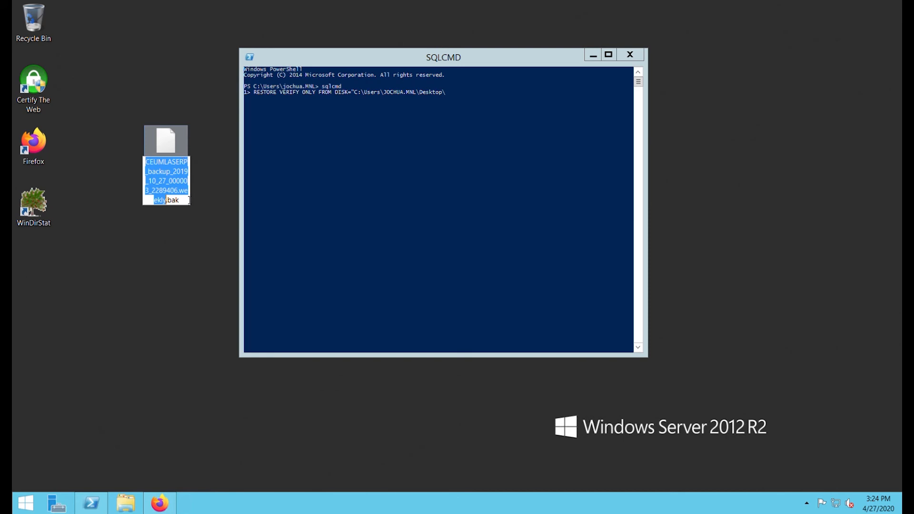
pyautogui.click(449, 135)
pyautogui.rightClick(449, 134)
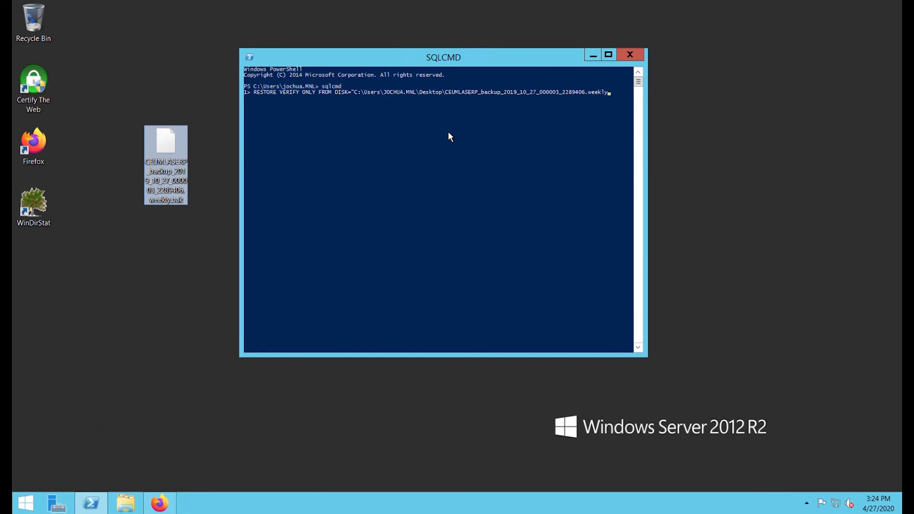
pyautogui.write('.bak"')
pyautogui.press('Return')
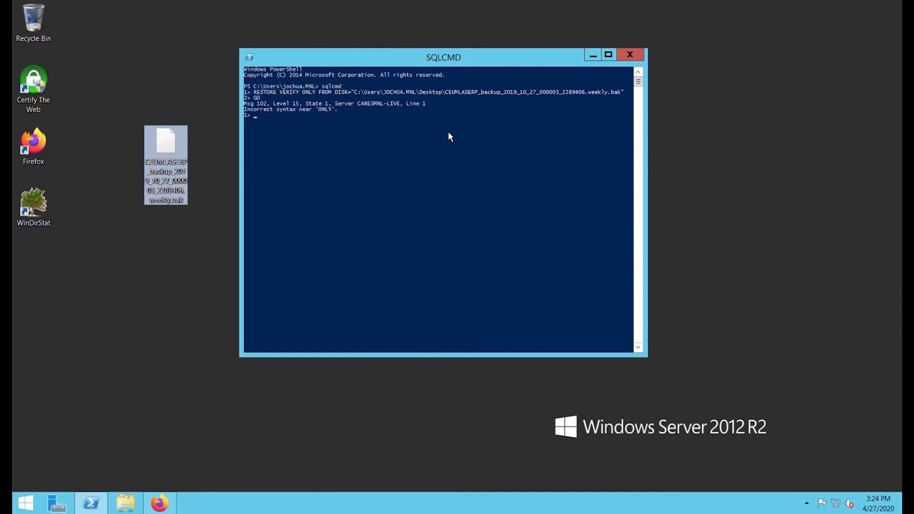
pyautogui.write('GO')
# Recall the restore statement, change VERIFY ONLY to VERIFYONLY and execute it with GO.
pyautogui.press('Up')
pyautogui.press('Up')
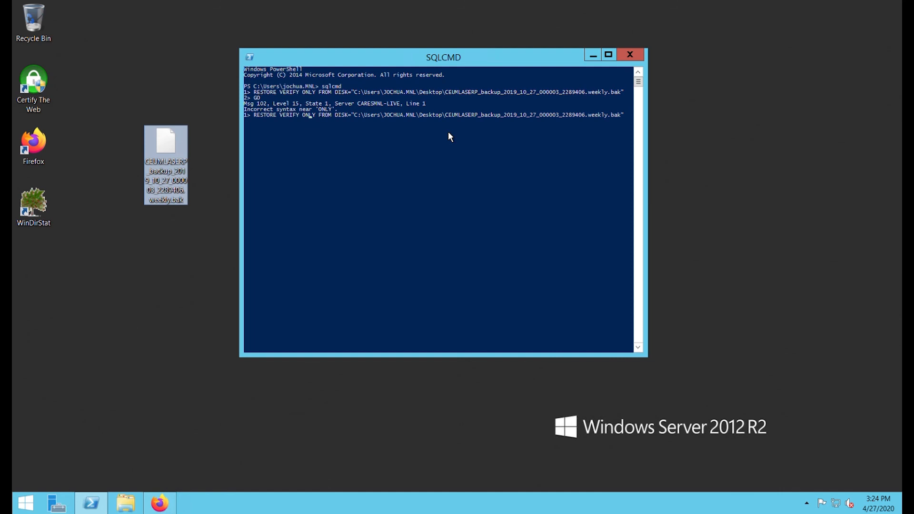
pyautogui.press('Right')
pyautogui.press('Right')
pyautogui.press('BackSpace')
pyautogui.press('BackSpace')
pyautogui.press('BackSpace')
pyautogui.press('BackSpace')
pyautogui.press('BackSpace')
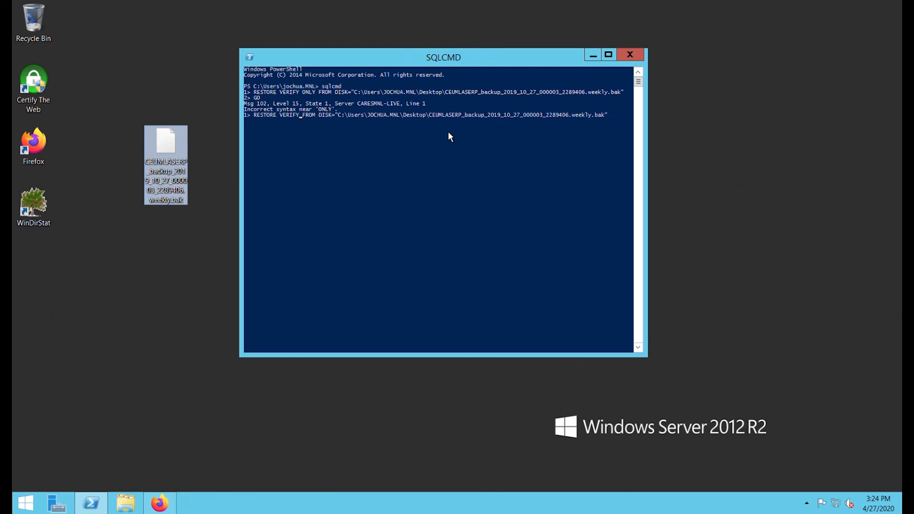
pyautogui.write('ONLY')
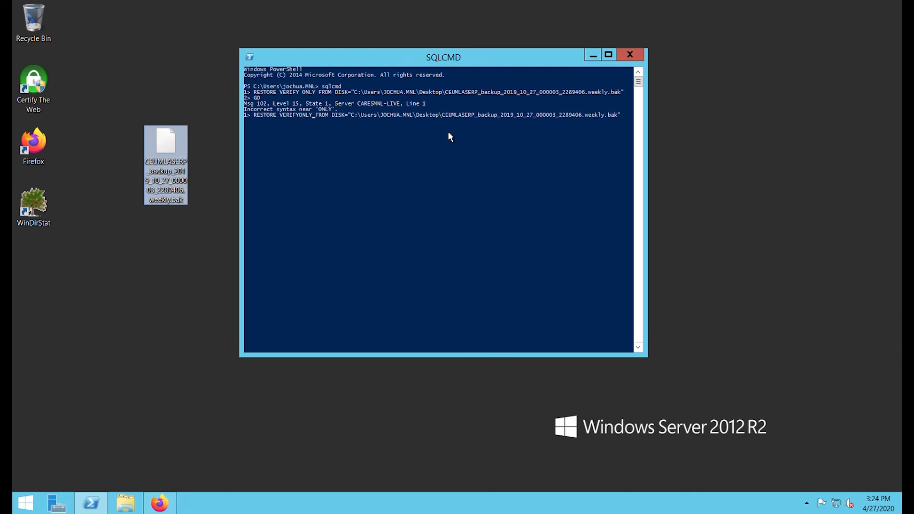
pyautogui.write('GO')
# Exit the sqlcmd session and close PowerShell with the exit command.
pyautogui.write('exit')
pyautogui.press('Return')
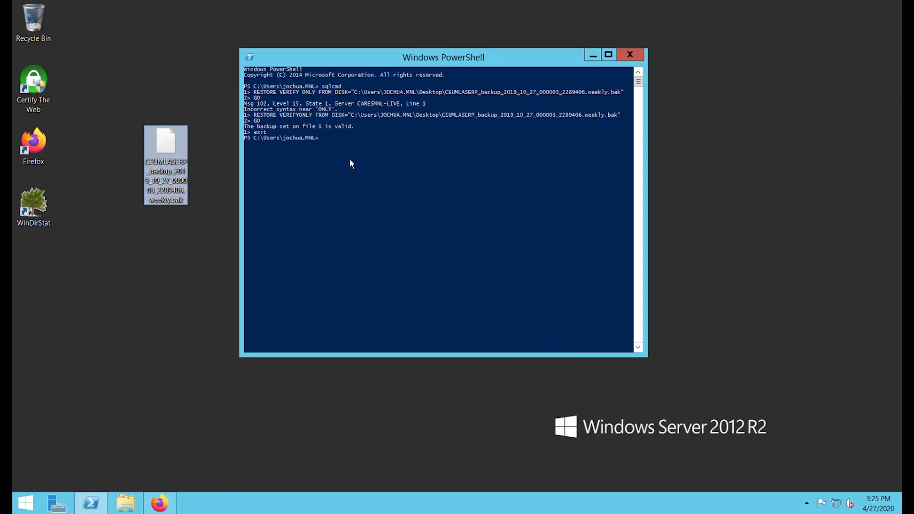
pyautogui.write('exit')
pyautogui.press('Return')
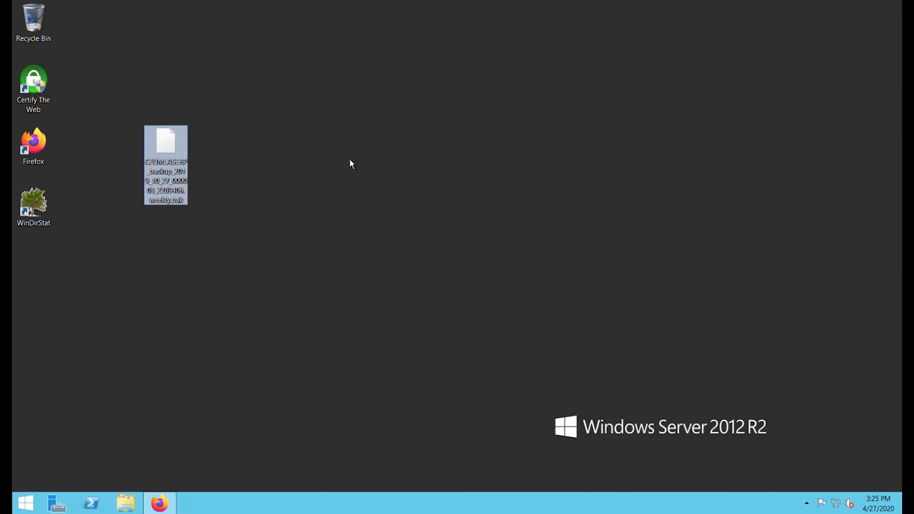